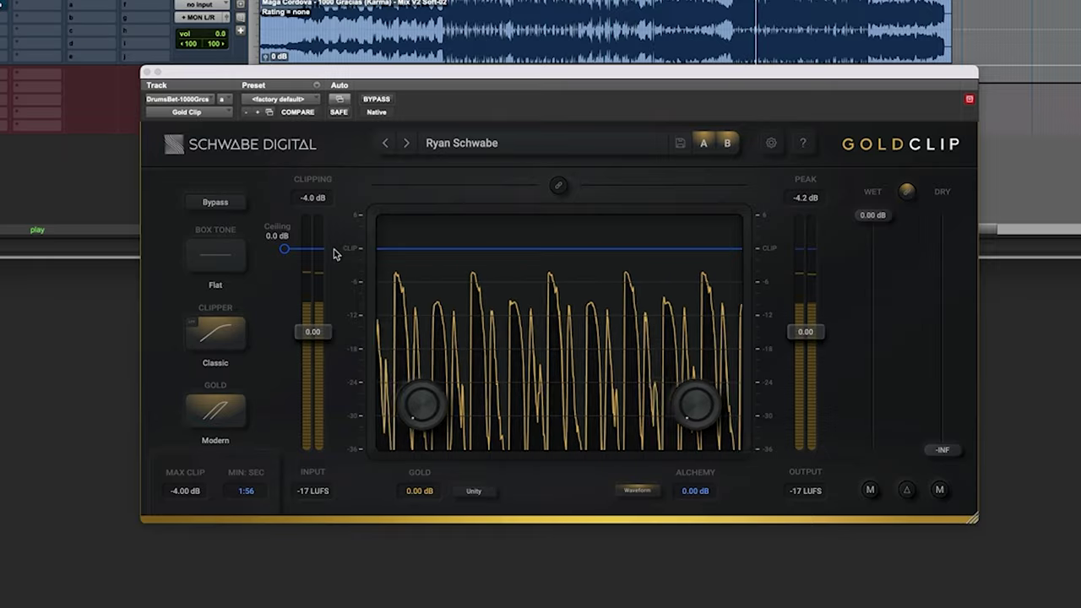
# Toggle Gold Clip's Bypass during playback to hear the dry drums, leaving it bypassed
pyautogui.click(237, 206)
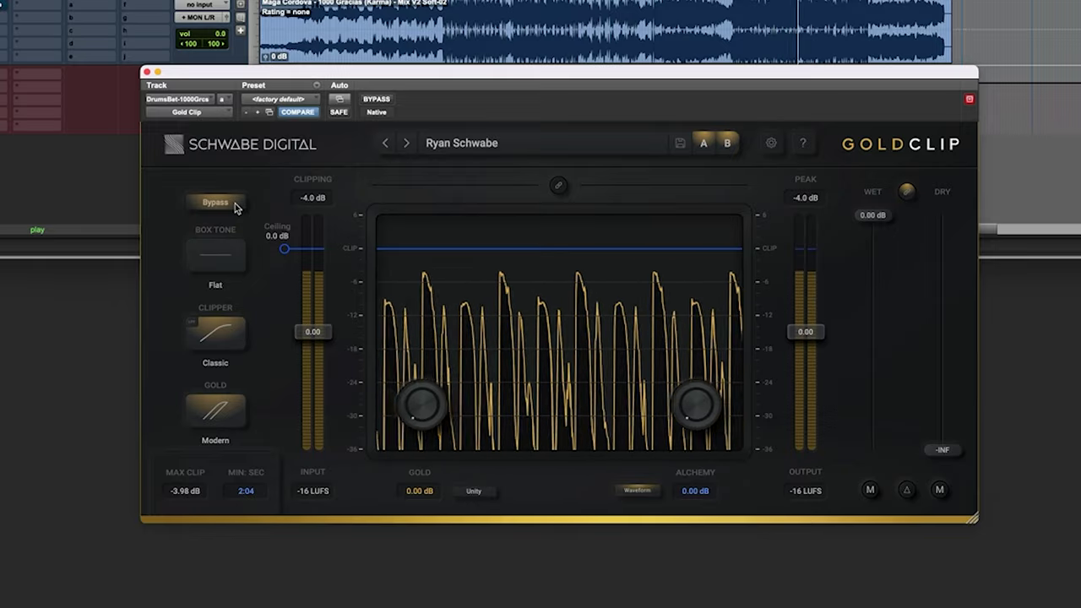
pyautogui.click(235, 204)
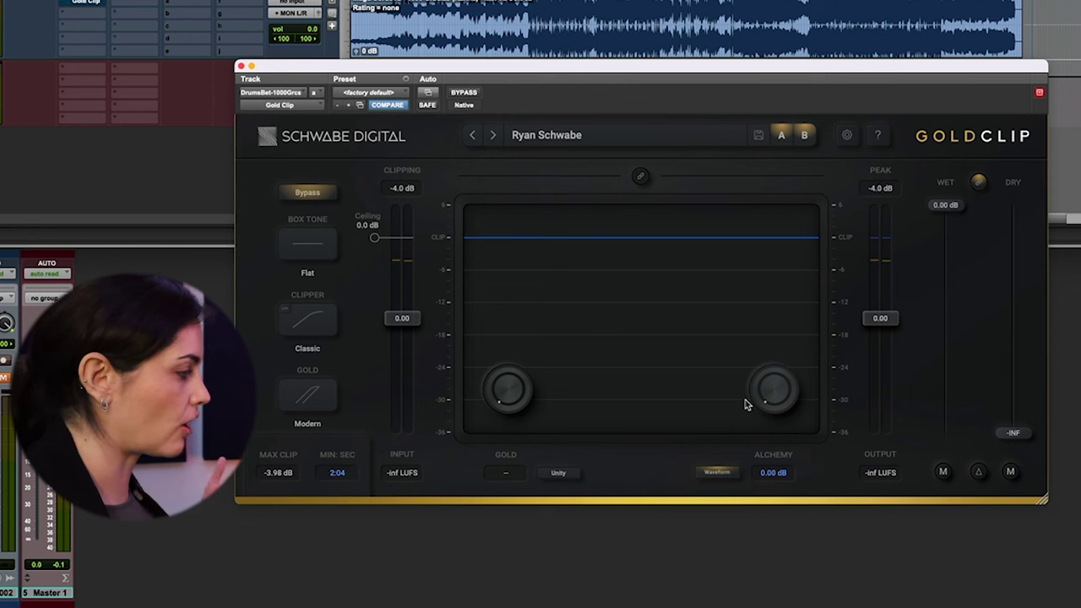
# Open the gear Settings panel and review its oversampling options
pyautogui.click(847, 135)
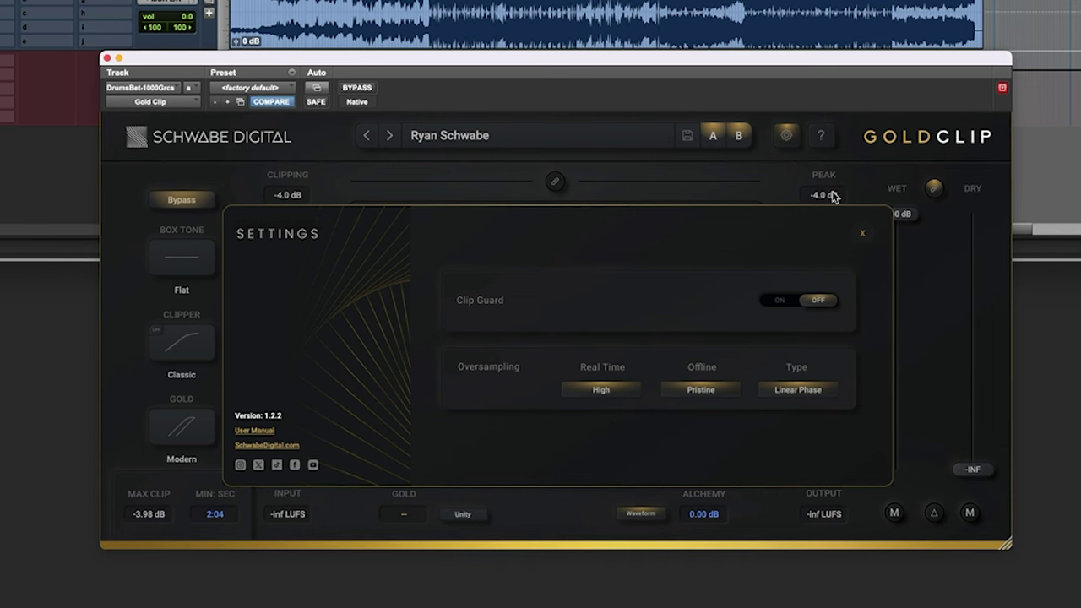
pyautogui.click(821, 144)
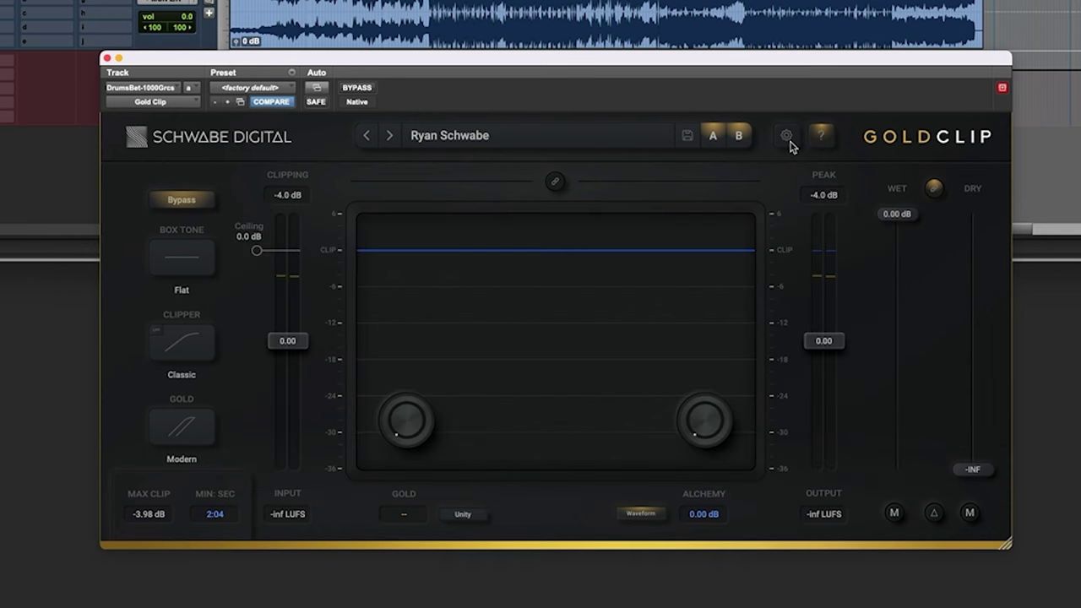
pyautogui.click(787, 141)
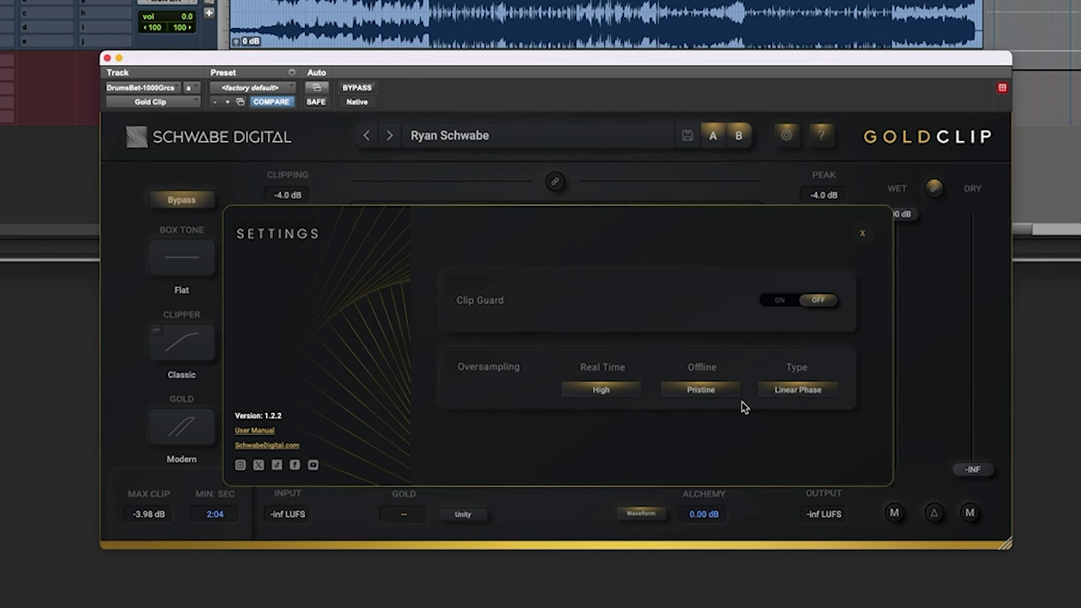
pyautogui.moveTo(596, 390)
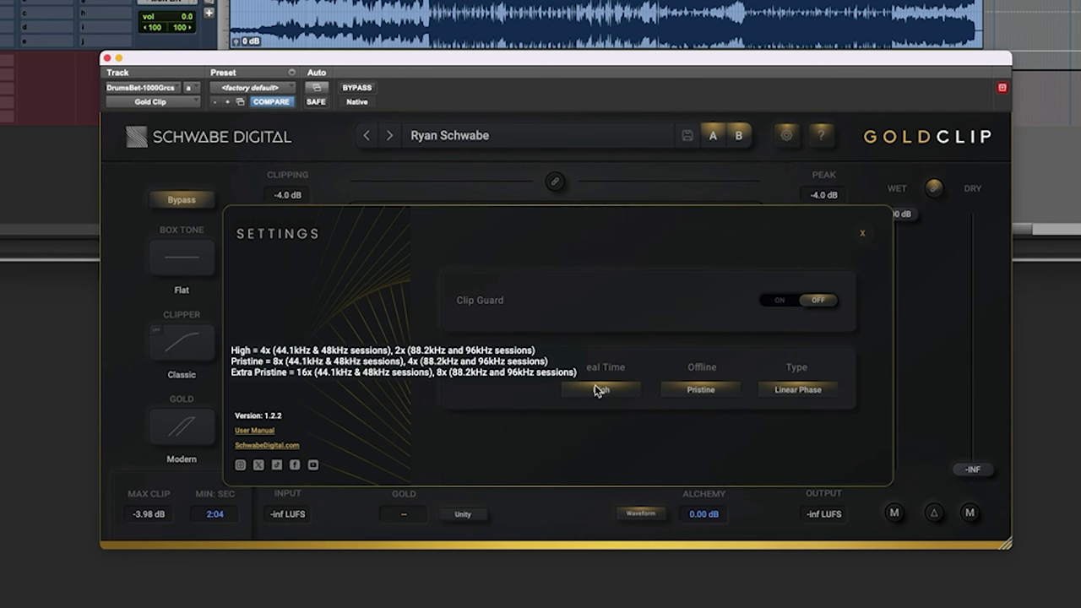
pyautogui.moveTo(797, 395)
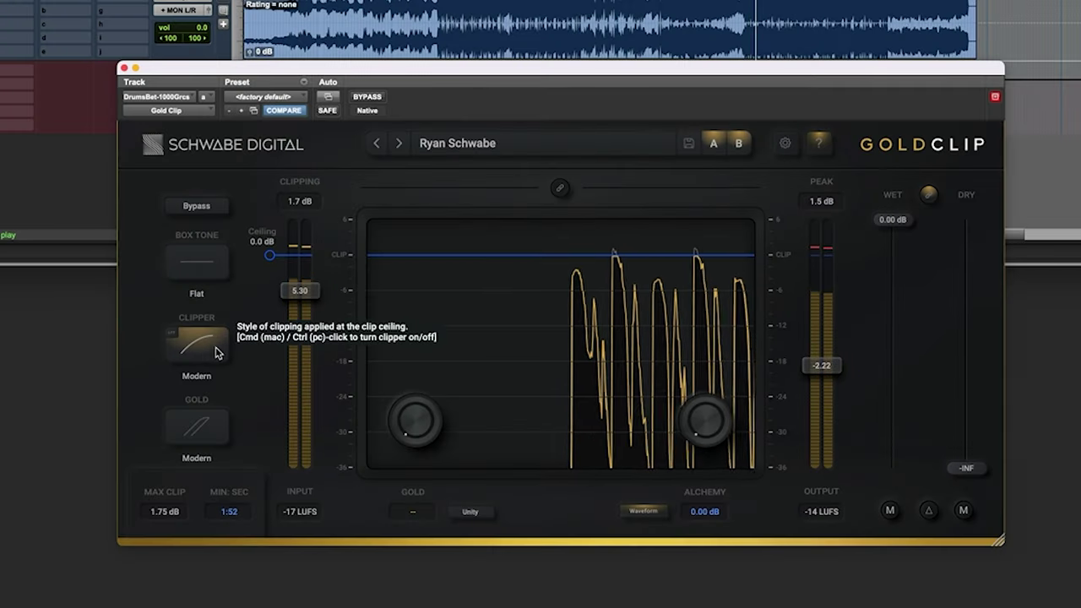
# Lower the clip ceiling to -1.2 dB and cycle the clipper styles, ending on Hard
pyautogui.click(197, 344)
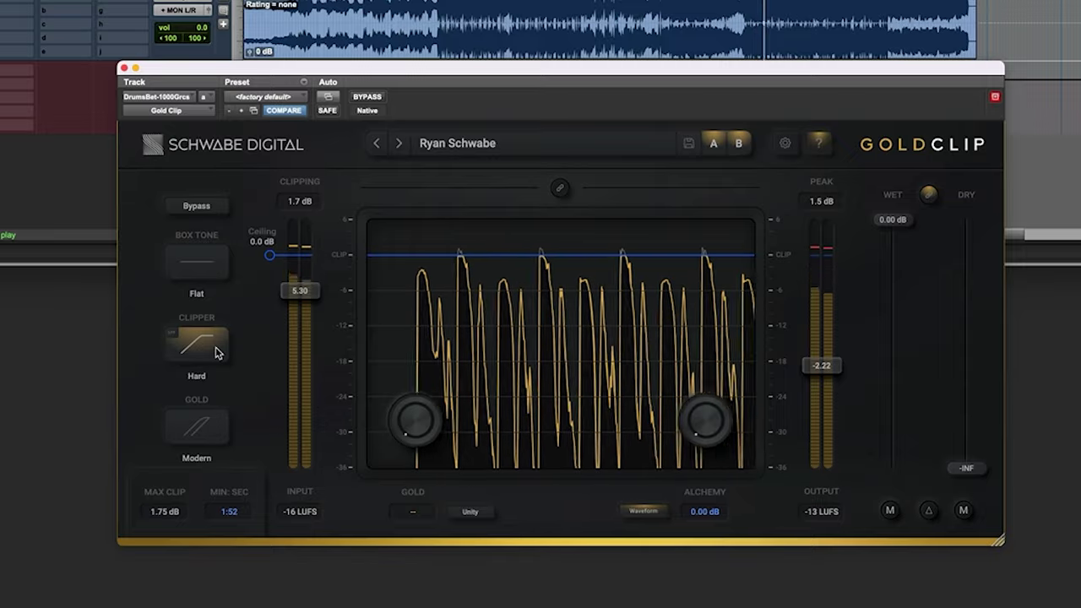
pyautogui.click(216, 353)
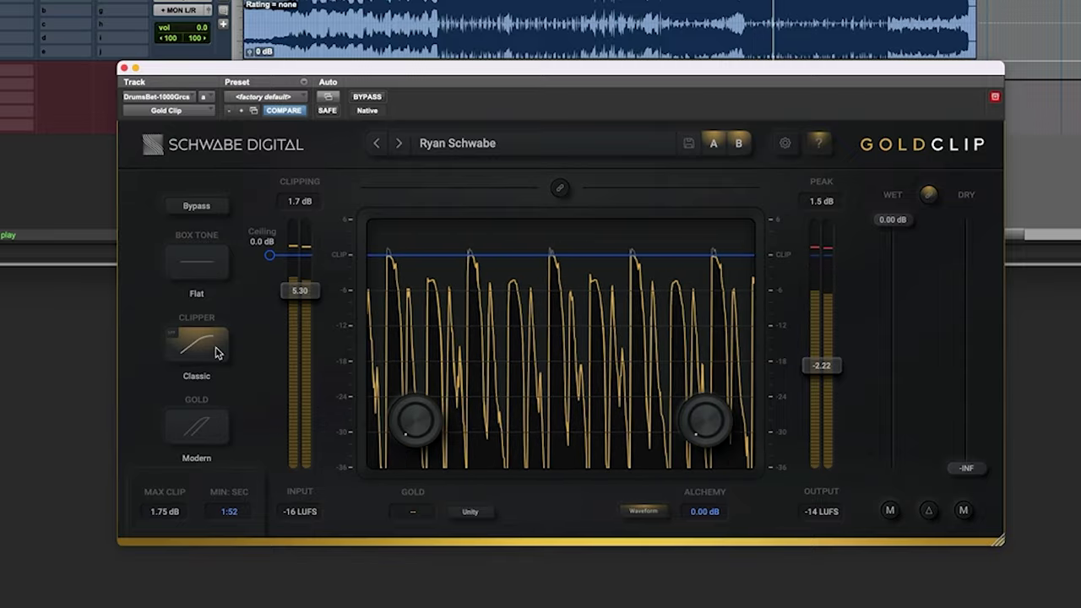
pyautogui.moveTo(270, 256); pyautogui.dragTo(273, 267)
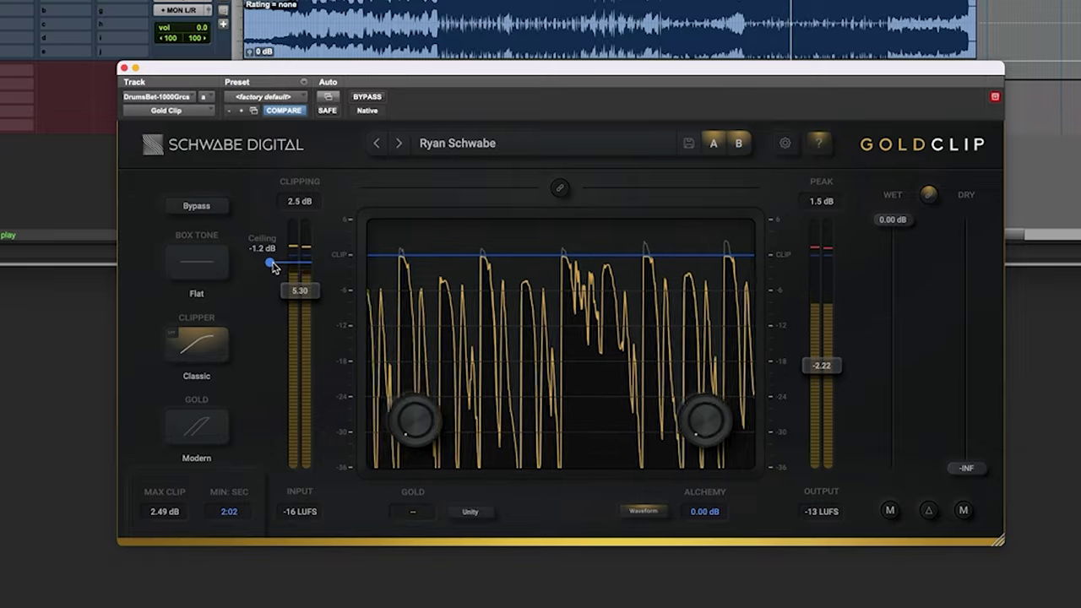
pyautogui.click(201, 361)
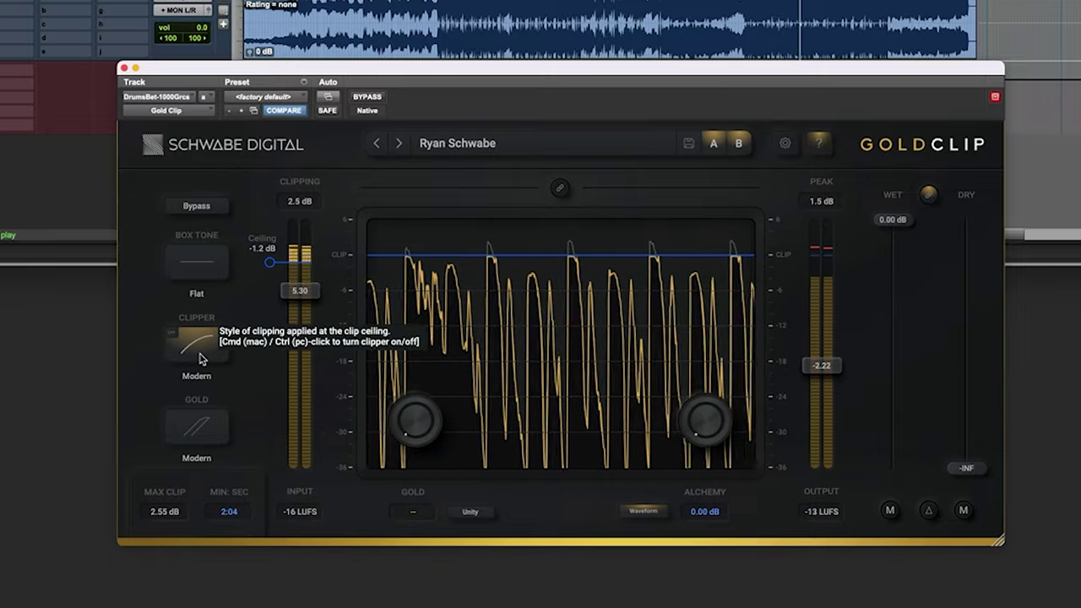
pyautogui.click(201, 359)
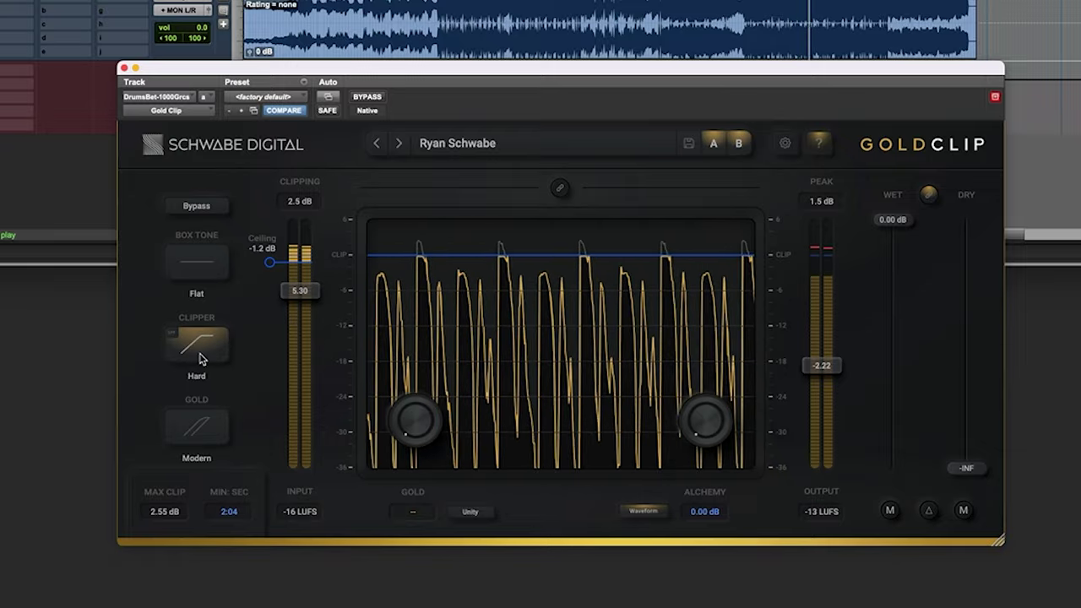
pyautogui.click(201, 360)
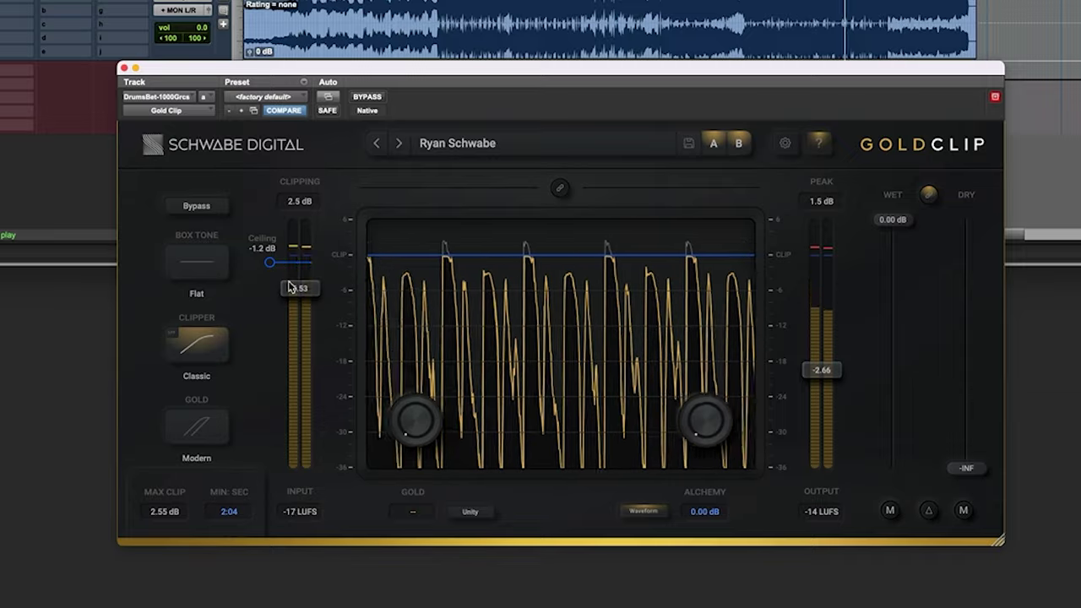
pyautogui.click(200, 349)
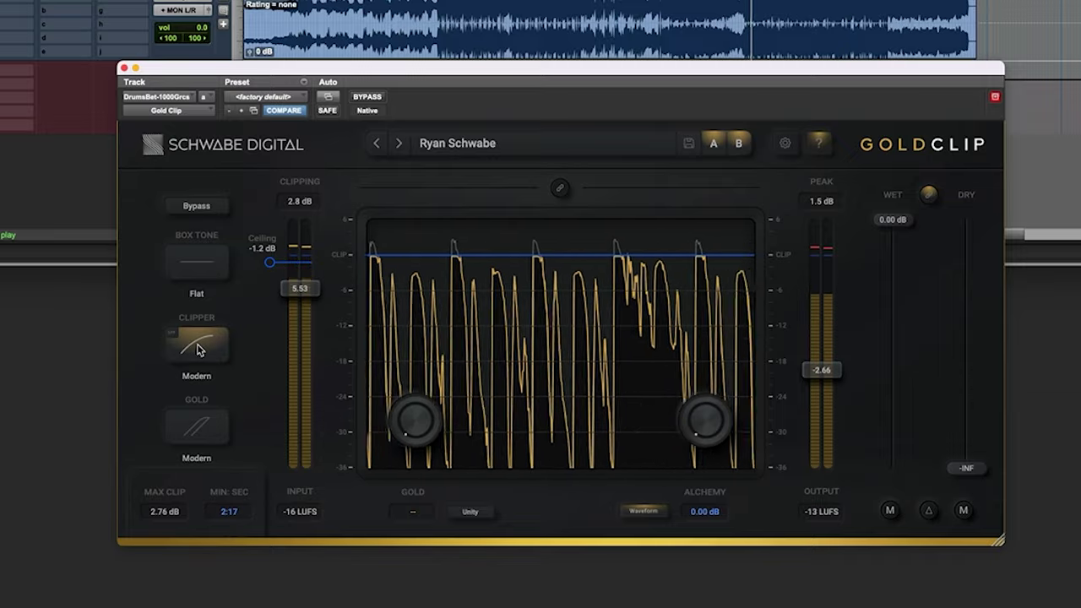
pyautogui.click(199, 348)
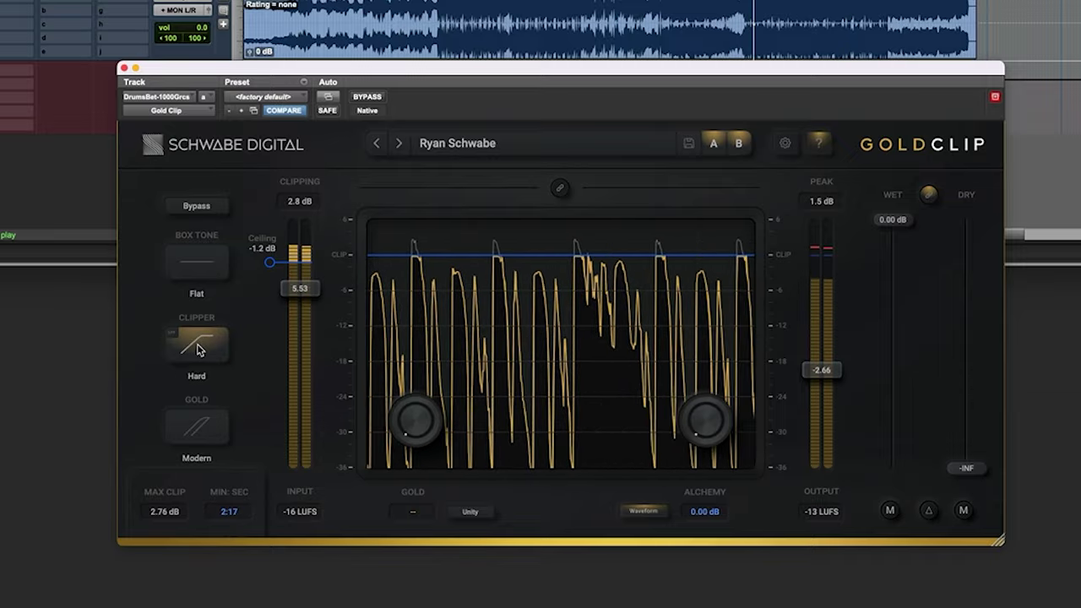
# Compare against Bypass, then pull Output down to -3.80
pyautogui.click(199, 208)
pyautogui.click(199, 208)
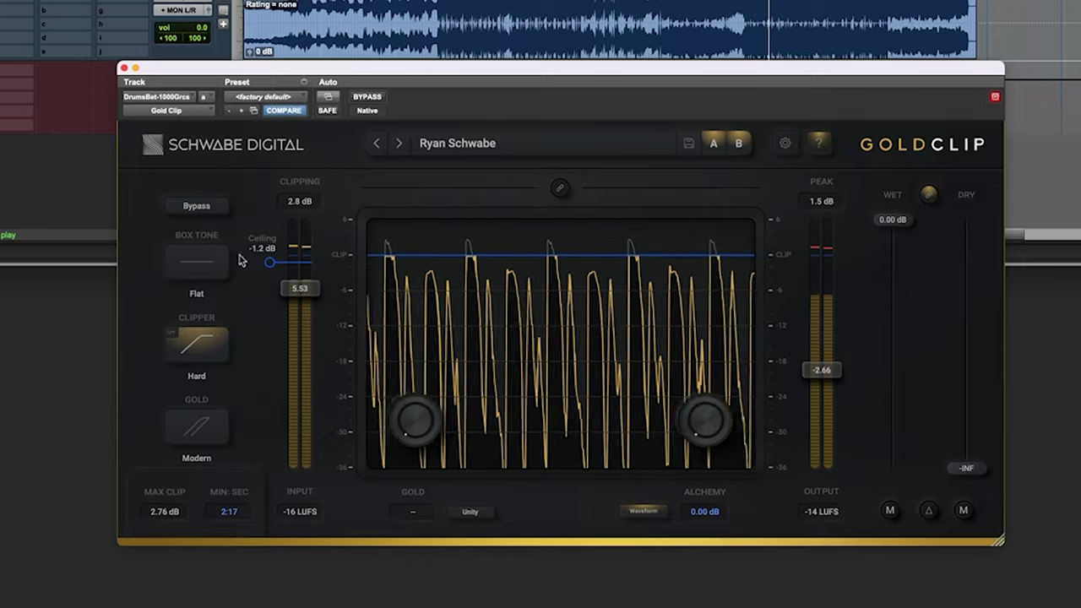
pyautogui.moveTo(818, 371); pyautogui.dragTo(820, 386)
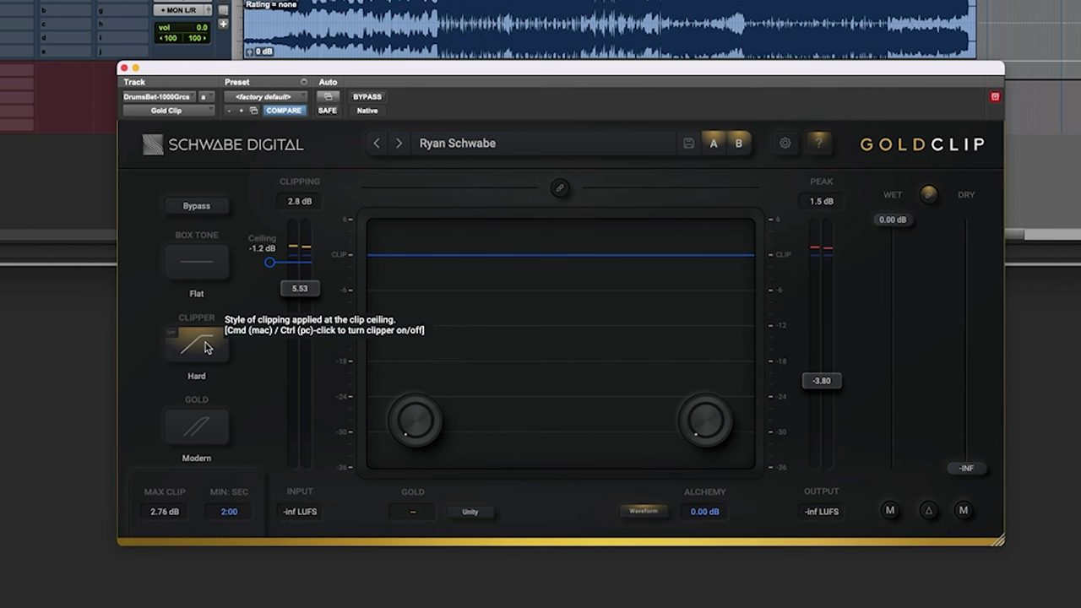
# During playback, audition the Classic clipping style and raise Input to 5.78
pyautogui.press('space')
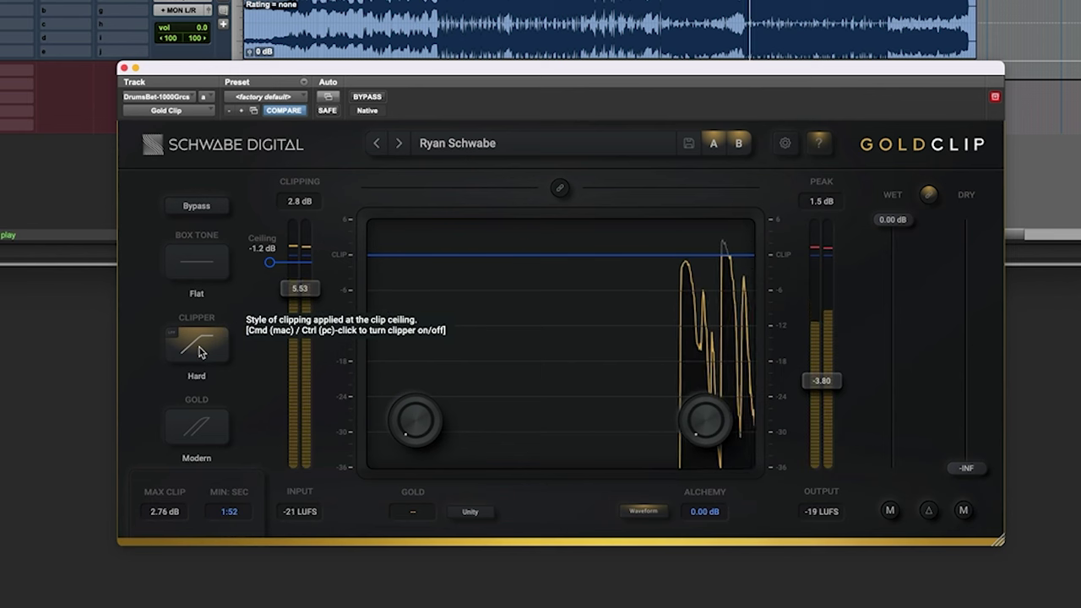
pyautogui.click(199, 346)
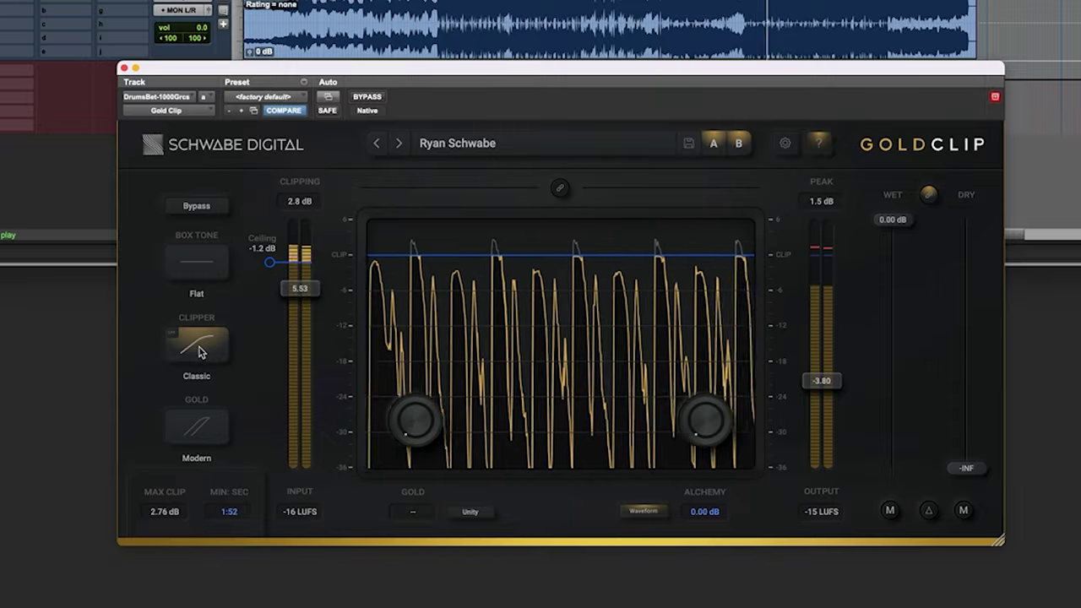
pyautogui.moveTo(299, 289); pyautogui.dragTo(299, 281)
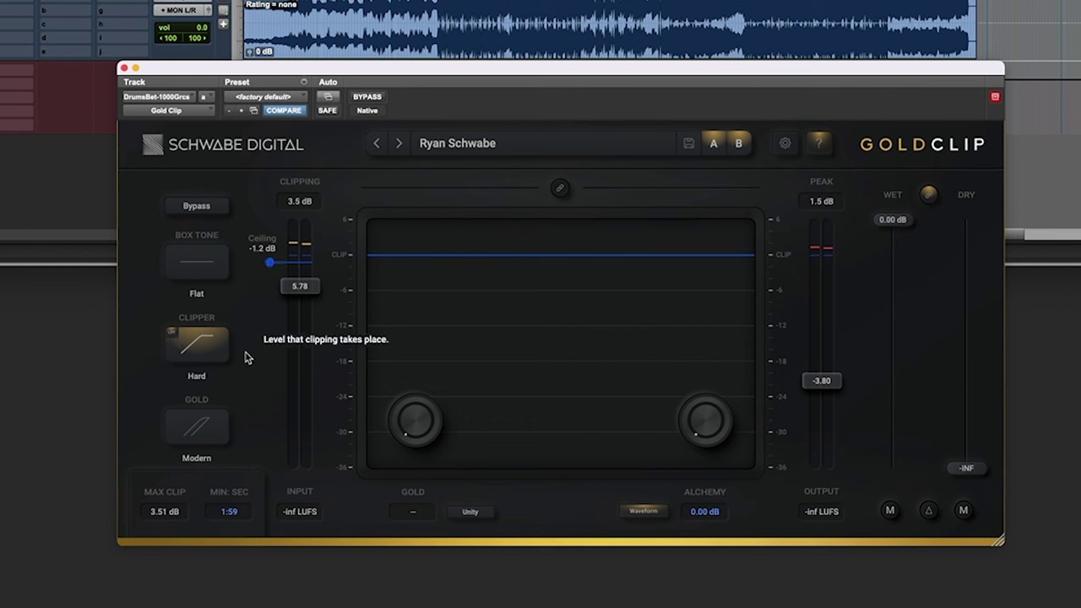
pyautogui.press('space')
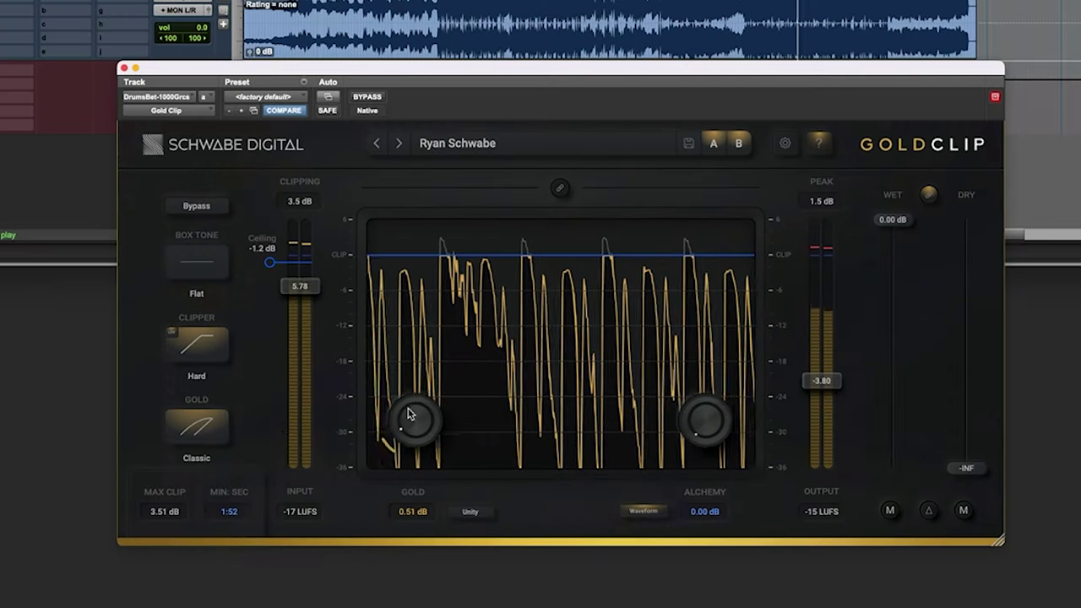
# Raise Gold to about 1 dB and try its Modern curve before returning to Classic
pyautogui.moveTo(411, 405); pyautogui.dragTo(411, 397)
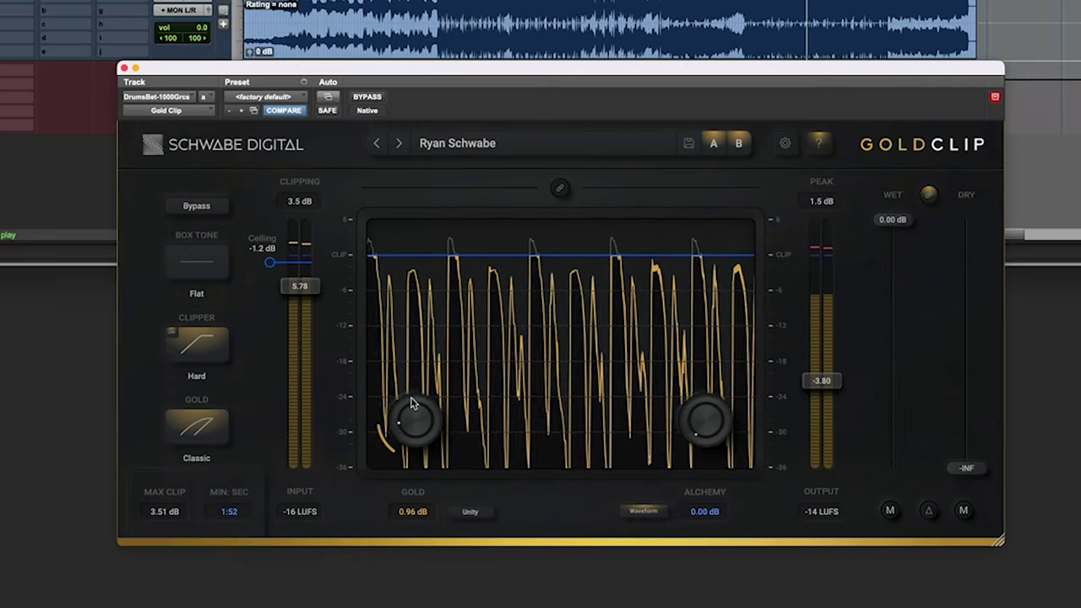
pyautogui.click(216, 425)
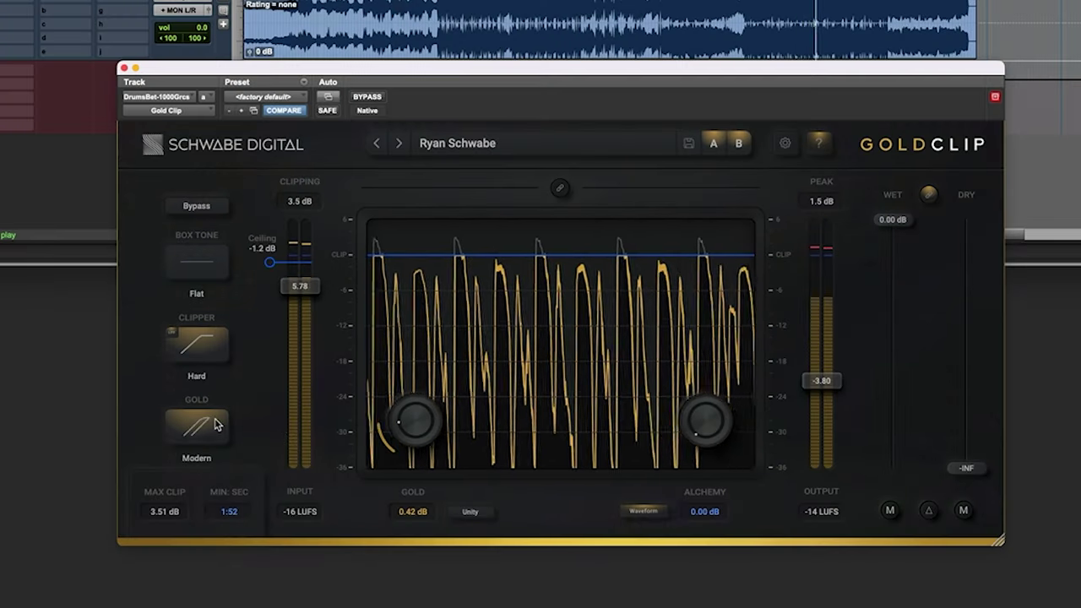
pyautogui.click(211, 425)
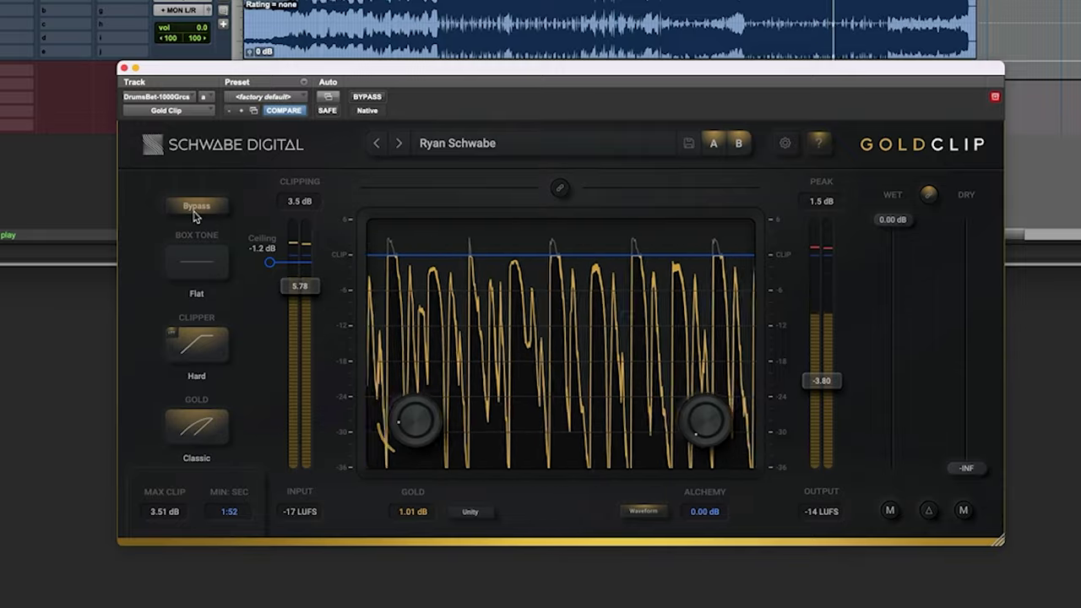
# Push the Gold saturation to 1.74 dB on the Classic curve
pyautogui.moveTo(393, 426); pyautogui.dragTo(403, 414)
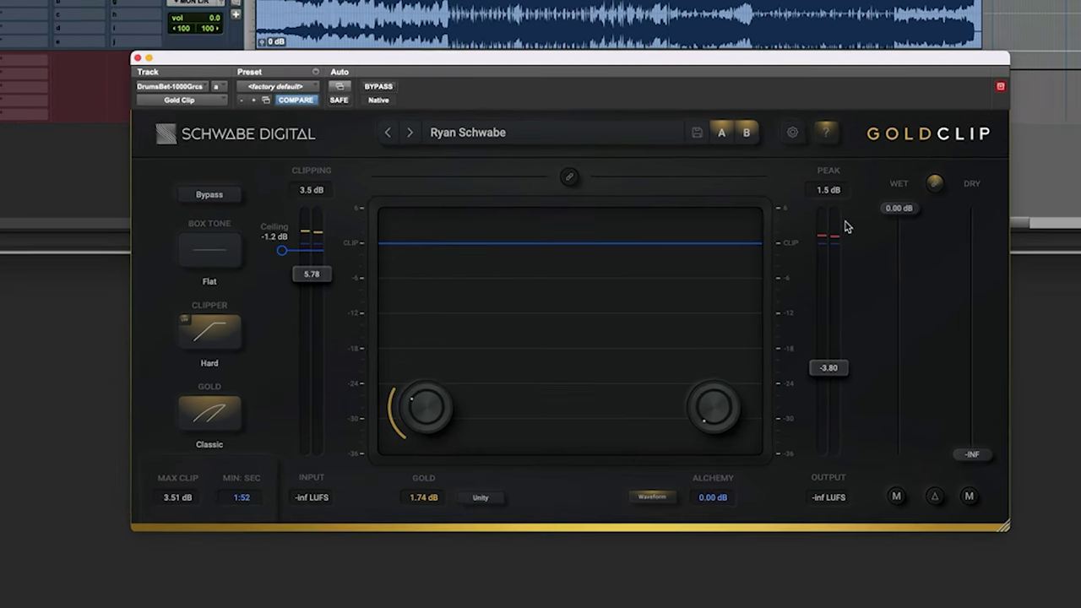
# During playback, blend to -3.46 dB wet and -9.66 dB dry, compare with Bypass, and adjust Gold to 1.08 dB
pyautogui.press('space')
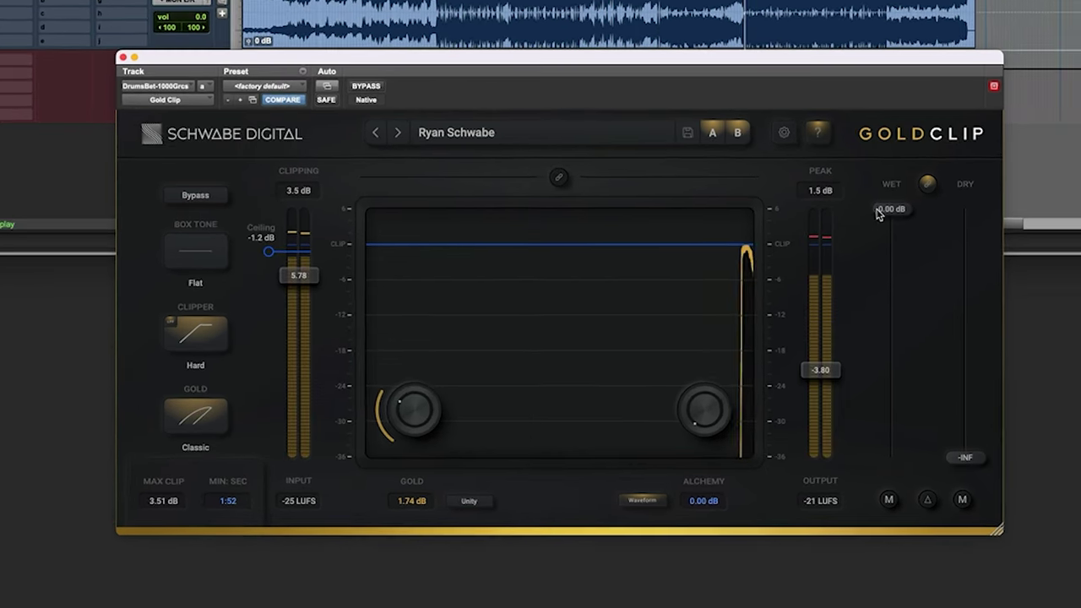
pyautogui.moveTo(881, 212); pyautogui.dragTo(917, 395)
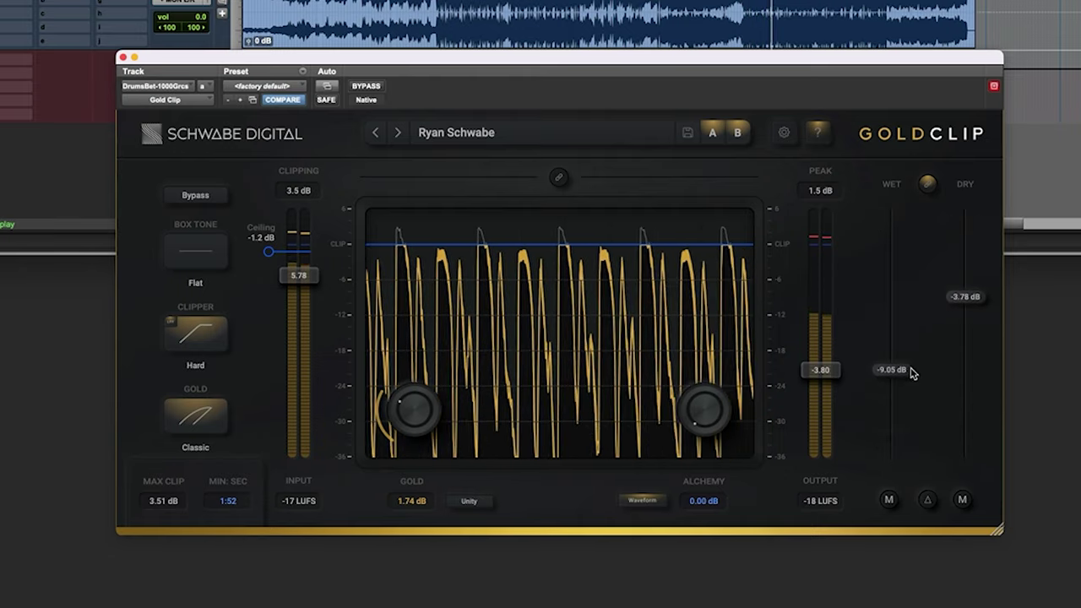
pyautogui.moveTo(912, 372); pyautogui.dragTo(900, 293)
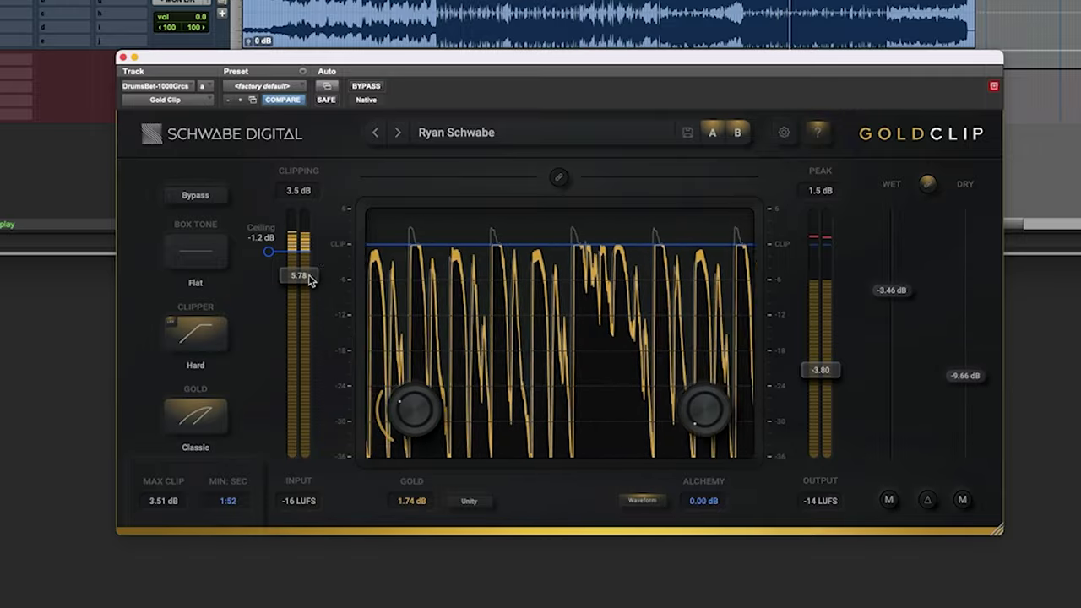
pyautogui.click(194, 197)
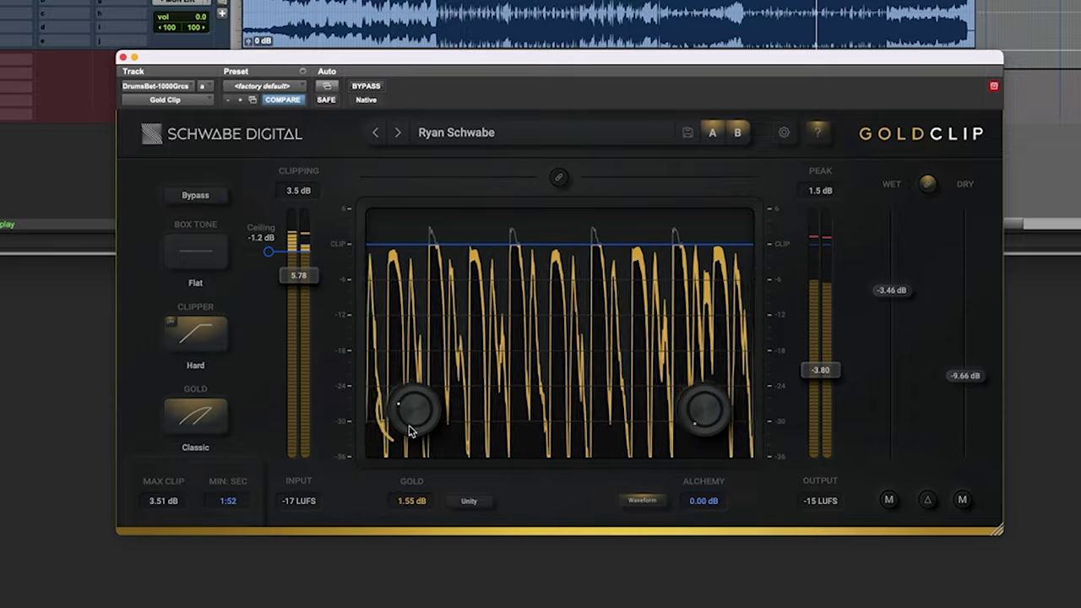
pyautogui.moveTo(408, 430); pyautogui.dragTo(409, 424)
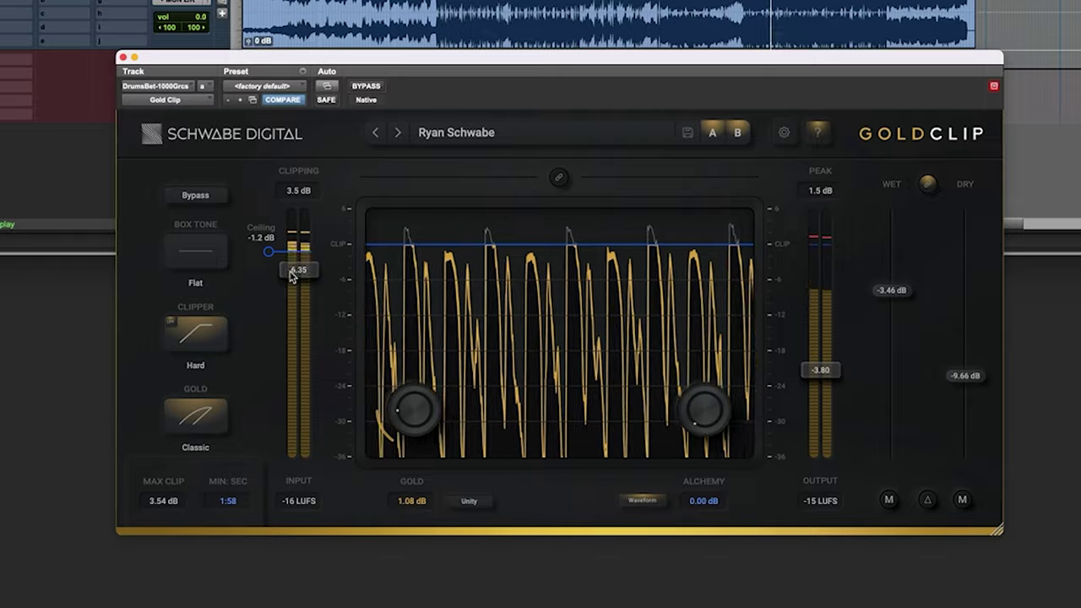
# Cycle the box tone through Flat and Classic, compare via Bypass, and settle on Modern
pyautogui.click(190, 264)
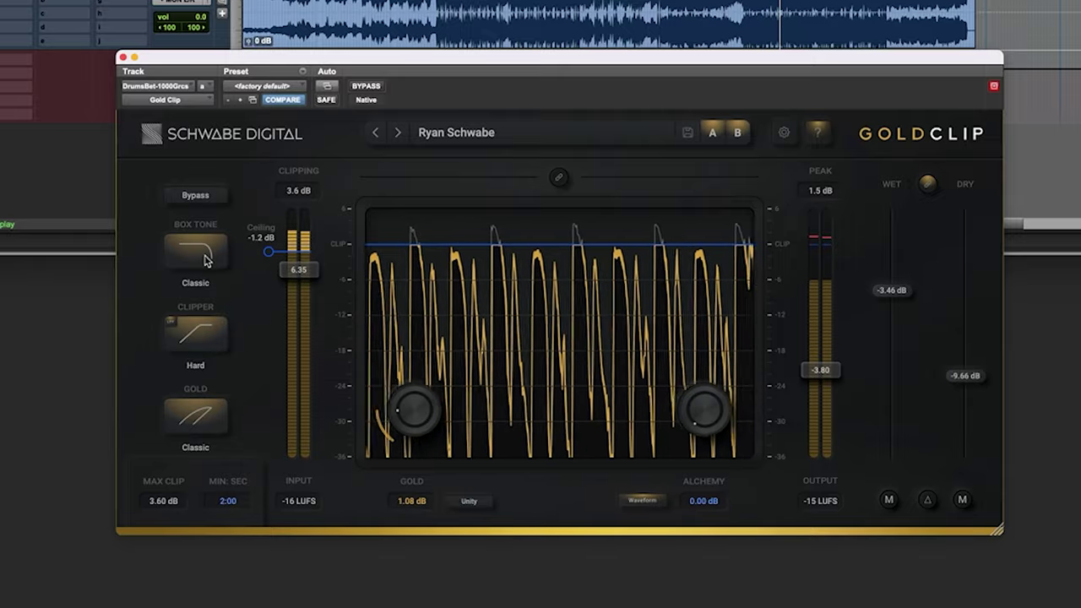
pyautogui.click(206, 260)
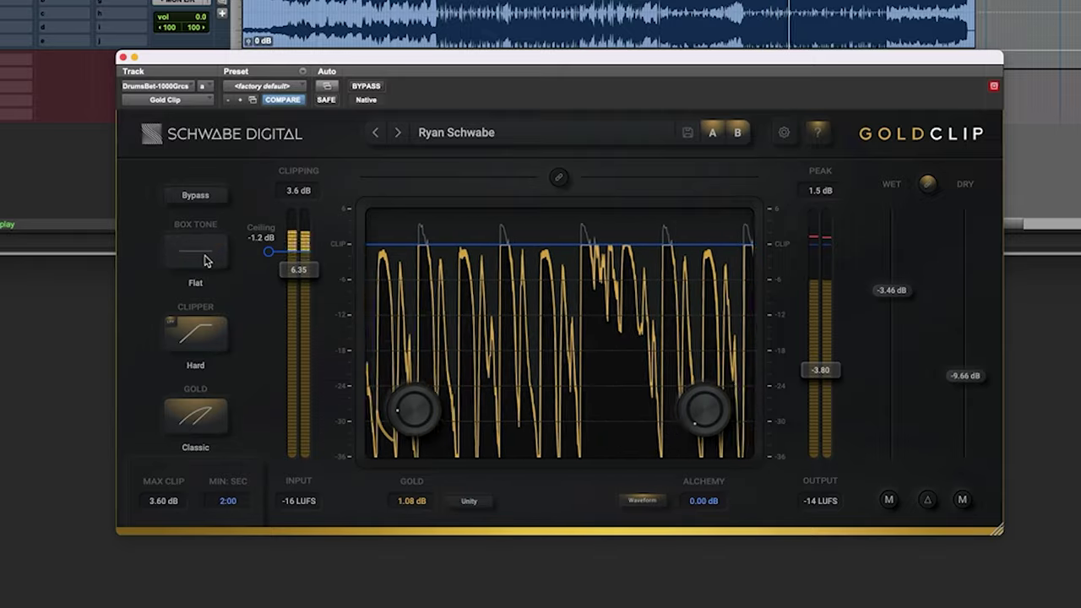
pyautogui.click(206, 260)
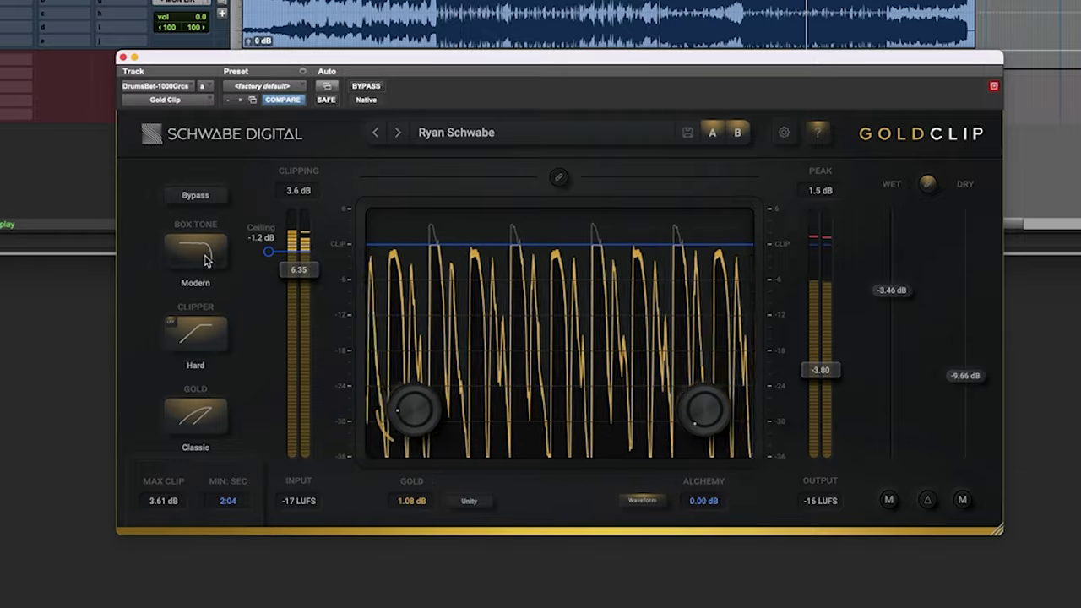
pyautogui.click(206, 260)
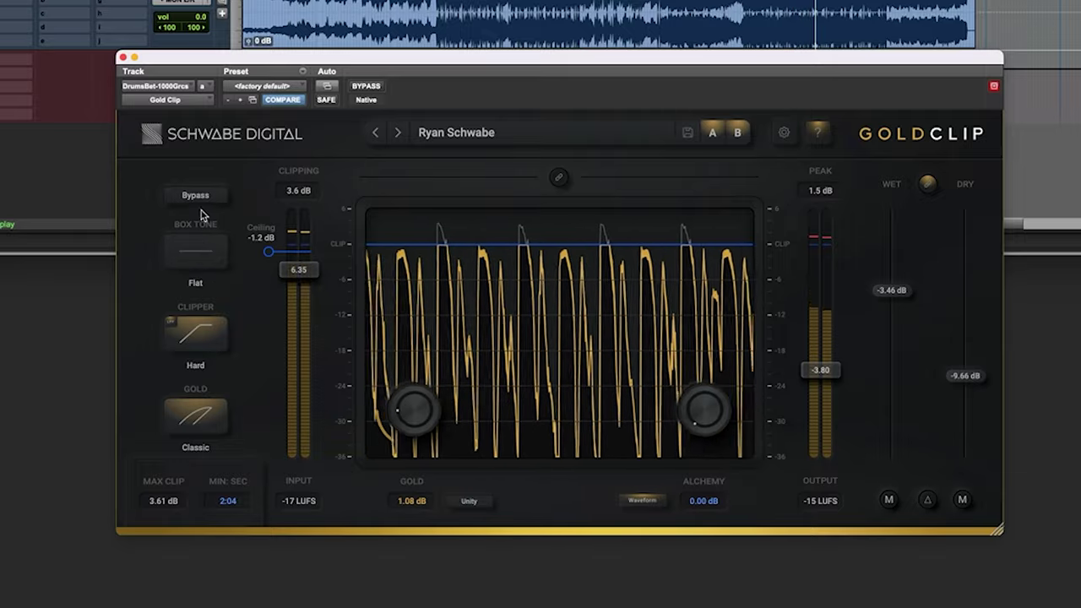
pyautogui.click(201, 200)
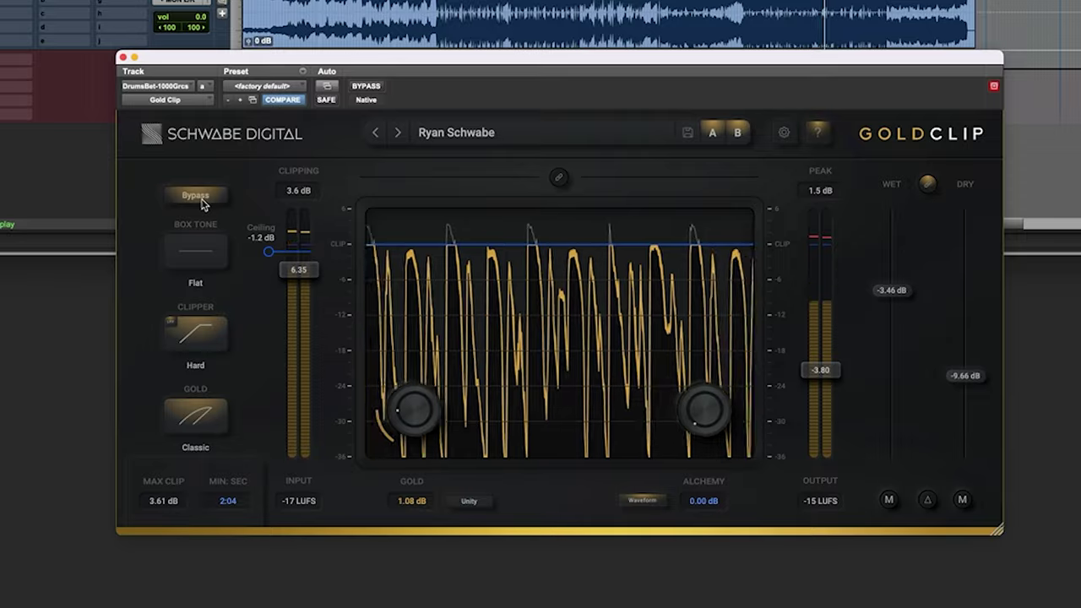
pyautogui.click(201, 199)
pyautogui.click(189, 253)
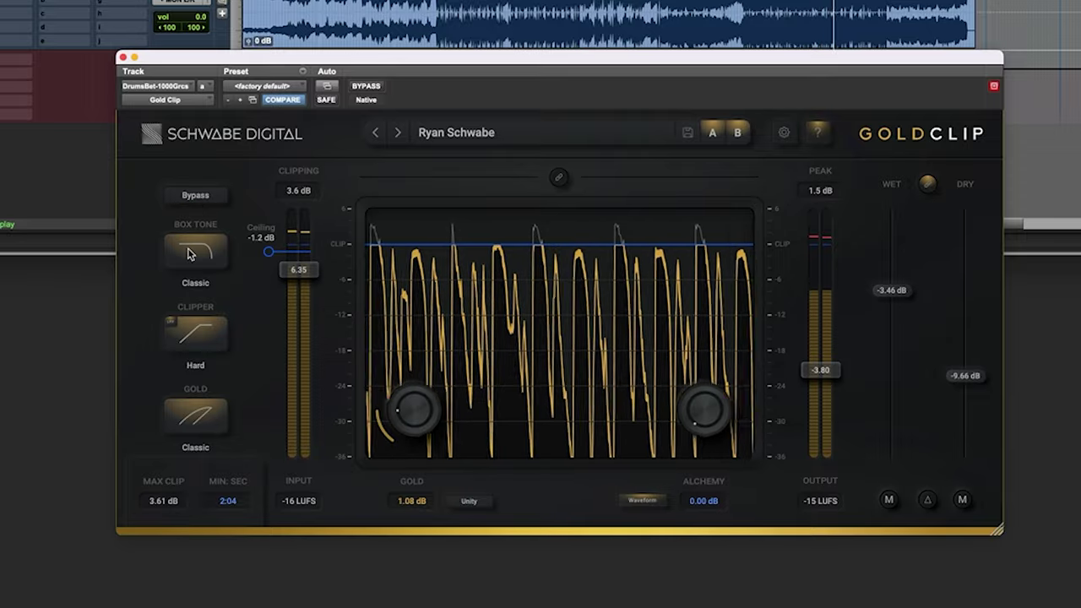
pyautogui.click(189, 253)
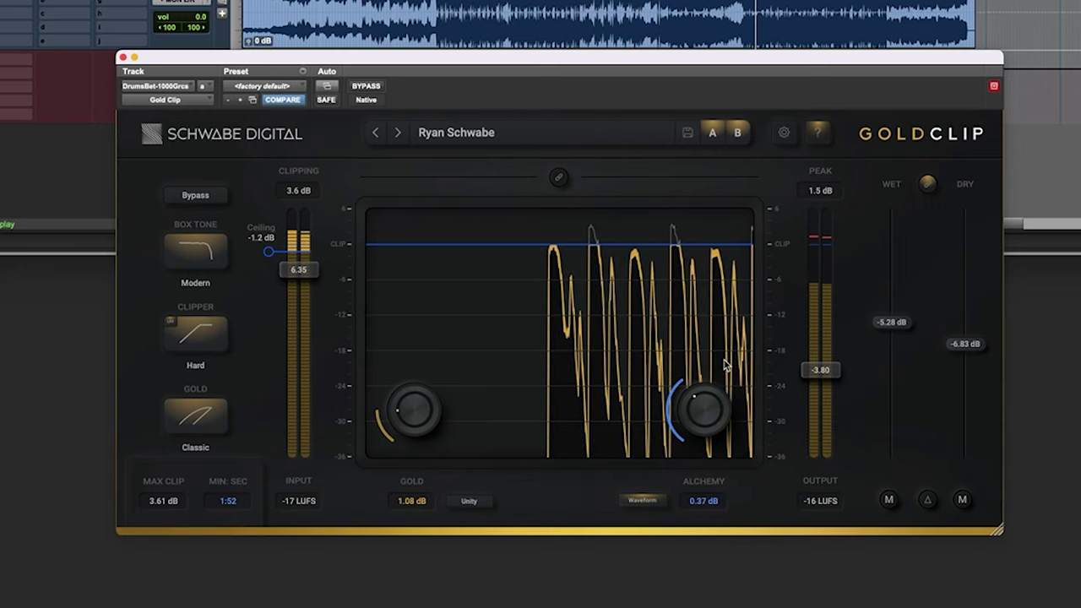
# Settle Alchemy at 0.15 dB and push the Wet fader up so Dry reads -9.04 dB
pyautogui.moveTo(732, 336); pyautogui.dragTo(741, 304)
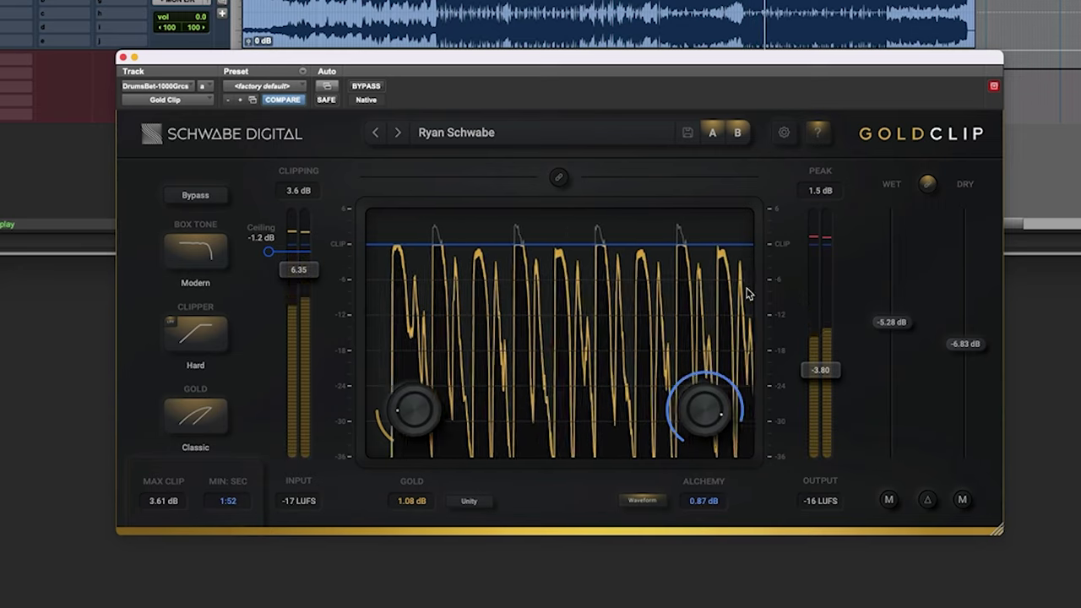
pyautogui.moveTo(745, 298); pyautogui.dragTo(731, 384)
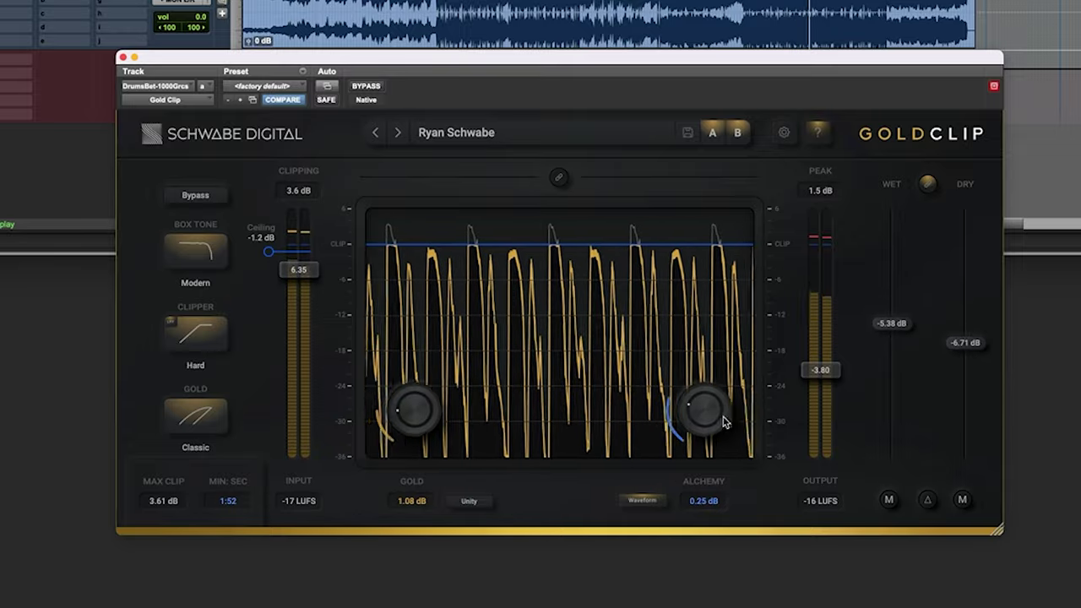
pyautogui.moveTo(718, 417)
pyautogui.mouseDown()
pyautogui.moveTo(722, 388)
pyautogui.moveTo(712, 437)
pyautogui.mouseUp()
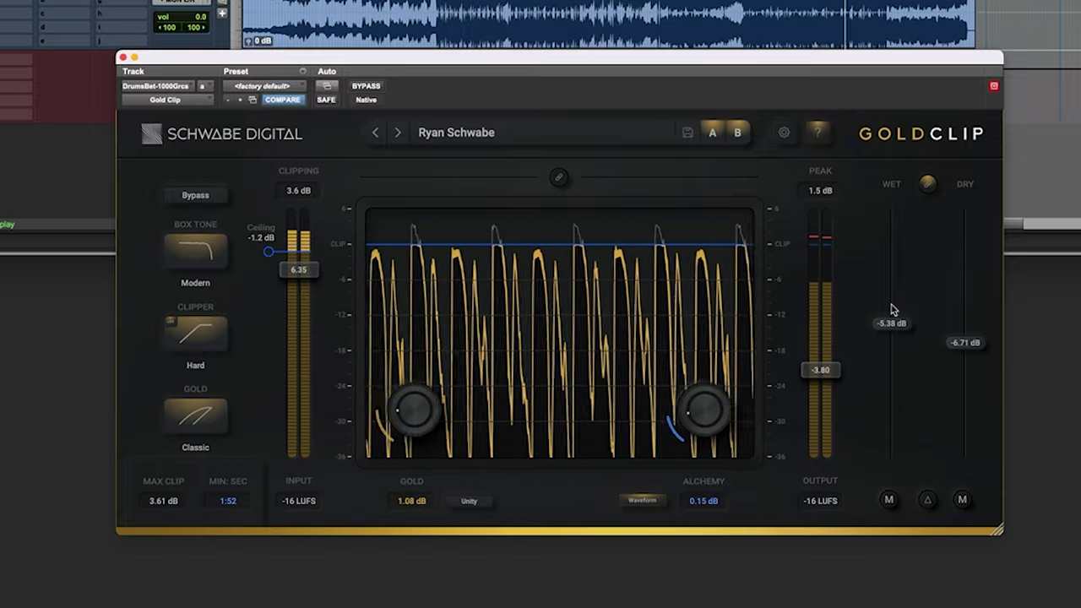
pyautogui.moveTo(886, 315); pyautogui.dragTo(919, 325)
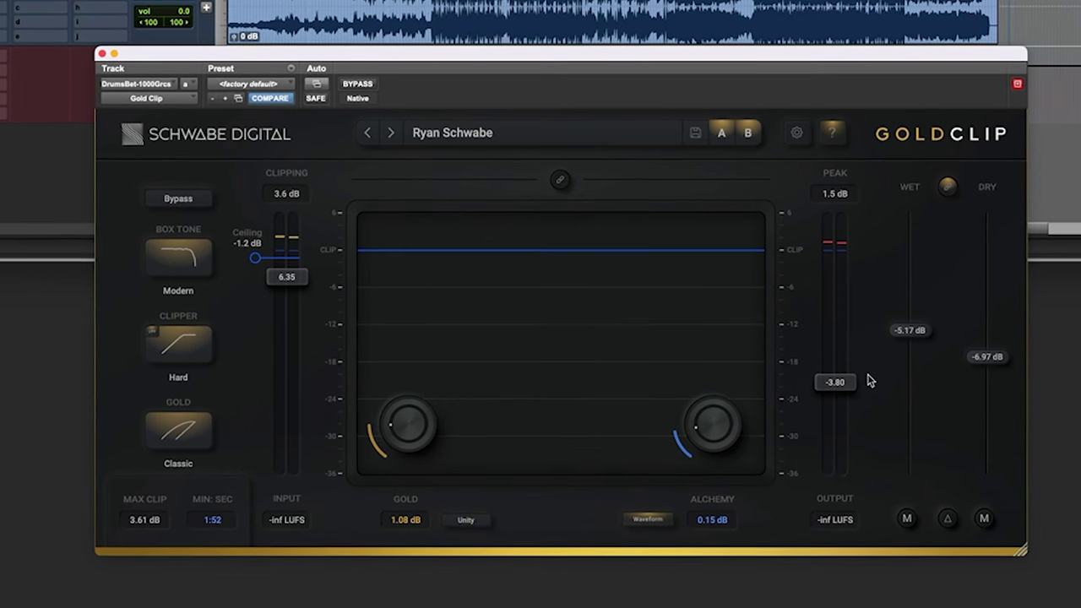
# During playback, toggle the Pro Tools plugin BYPASS on and off twice, leaving Gold Clip active
pyautogui.press('space')
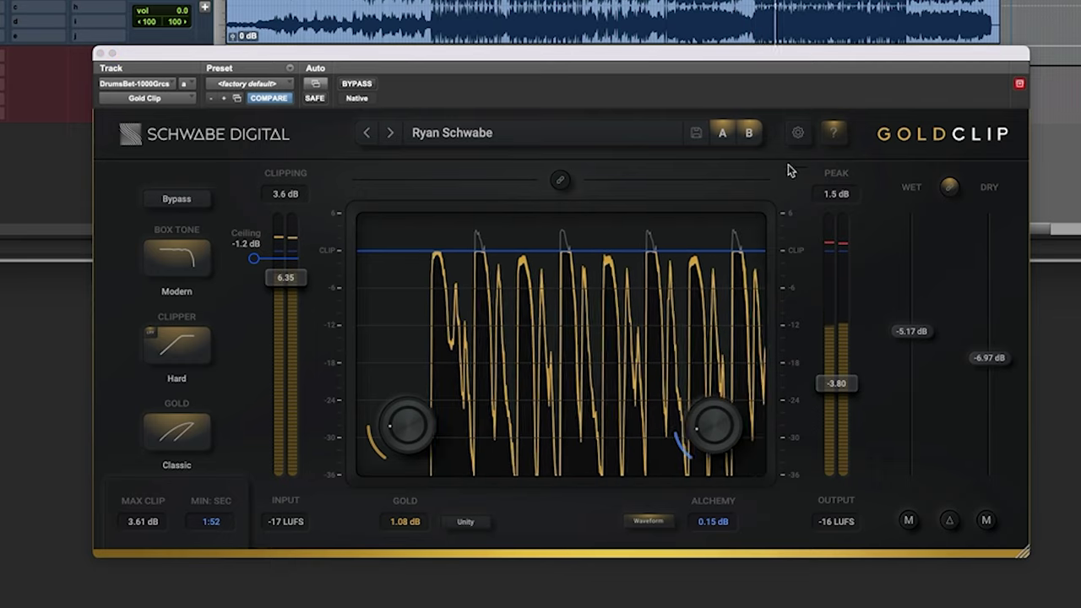
pyautogui.click(349, 85)
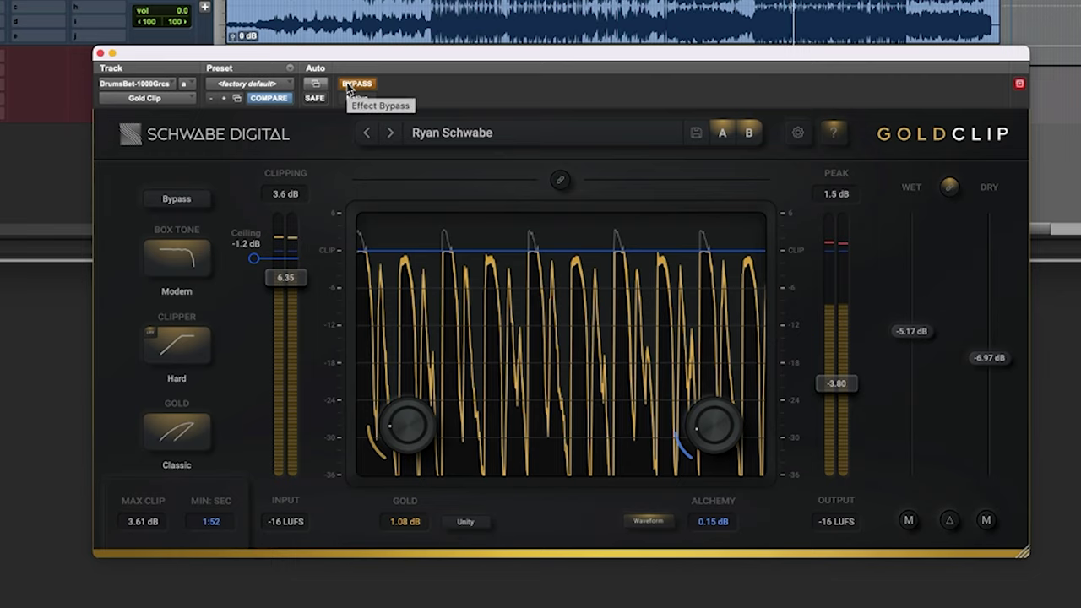
pyautogui.click(353, 84)
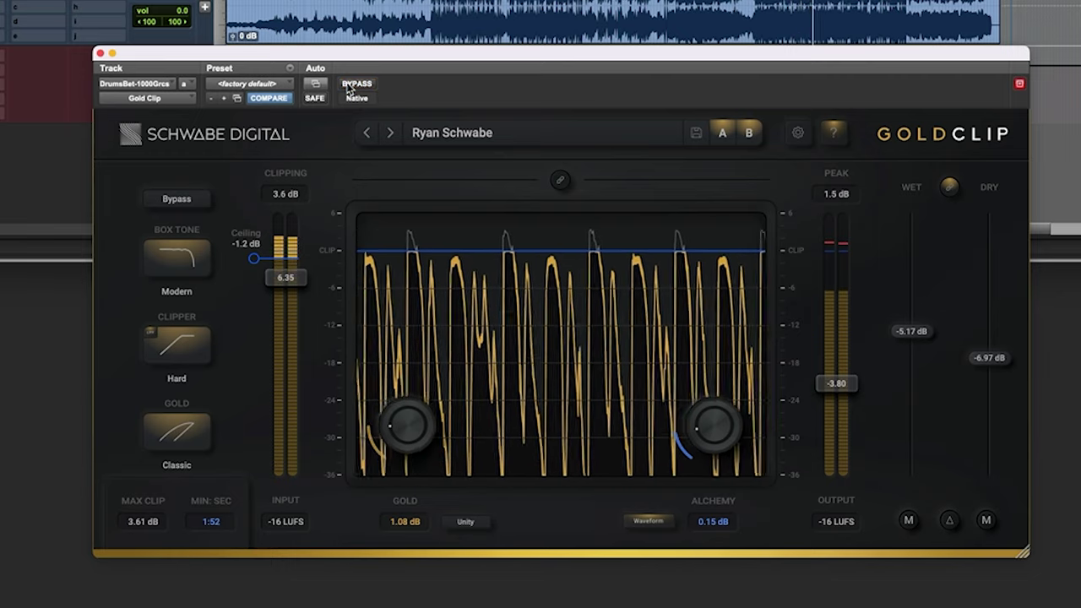
pyautogui.click(351, 85)
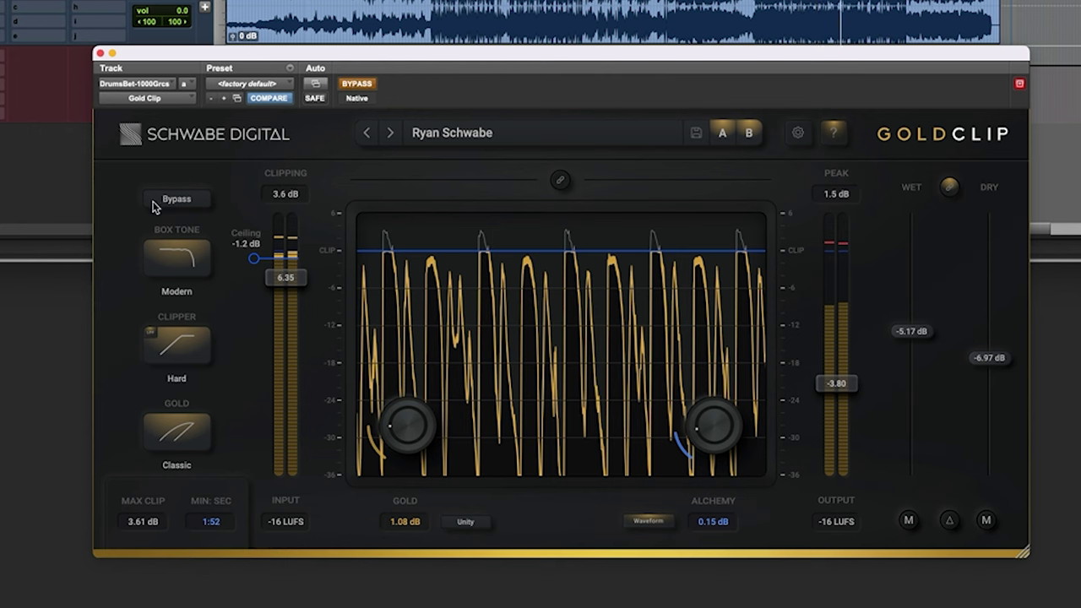
pyautogui.click(361, 84)
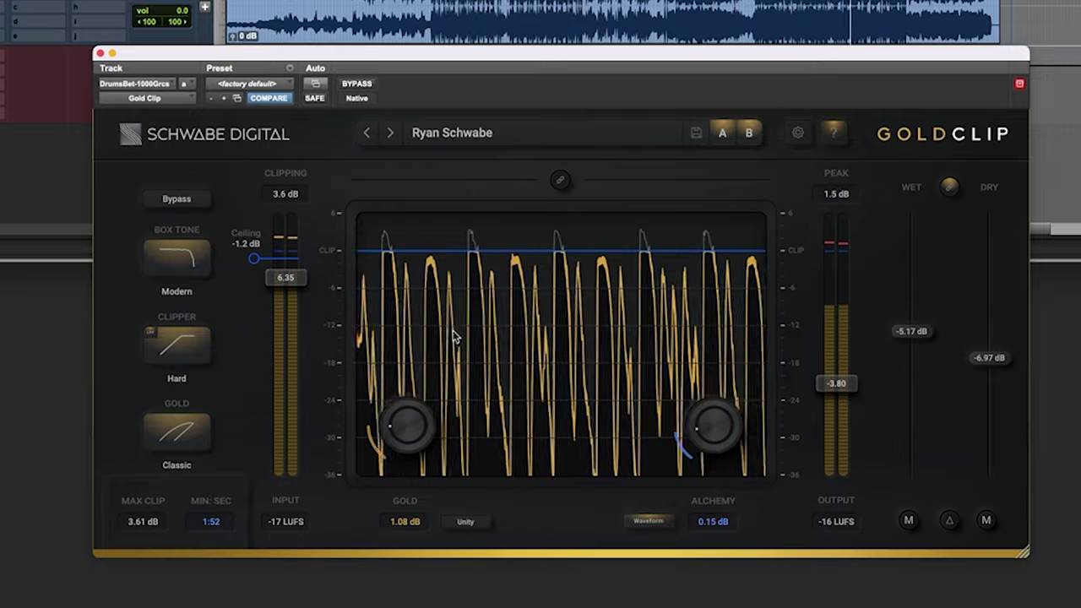